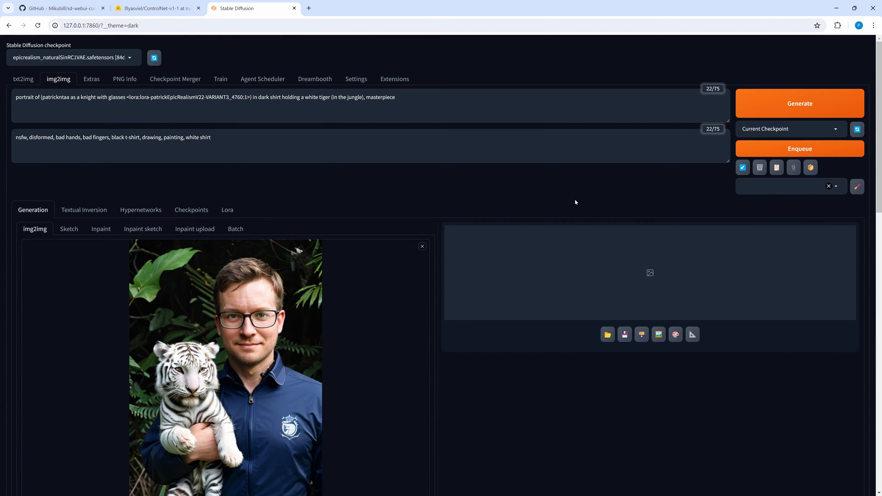
Step: Generate the image with the ControlNet unit's resize mode set to Resize and Fill, and view the result enlarged
scroll(424, 249, "down", 10)
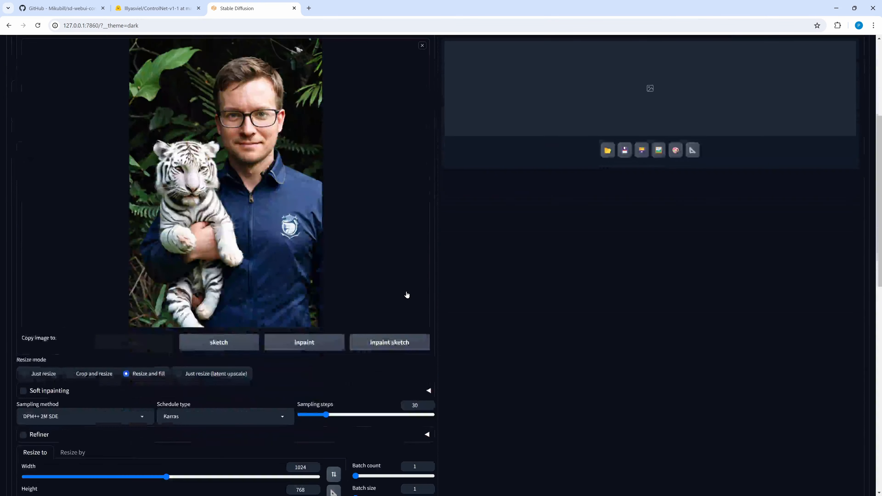
scroll(461, 341, "up", 1)
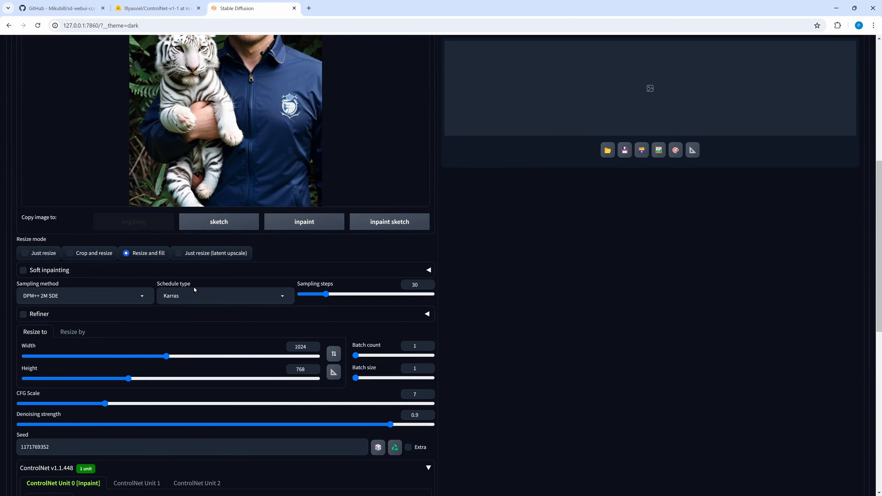
scroll(28, 263, "down", 12)
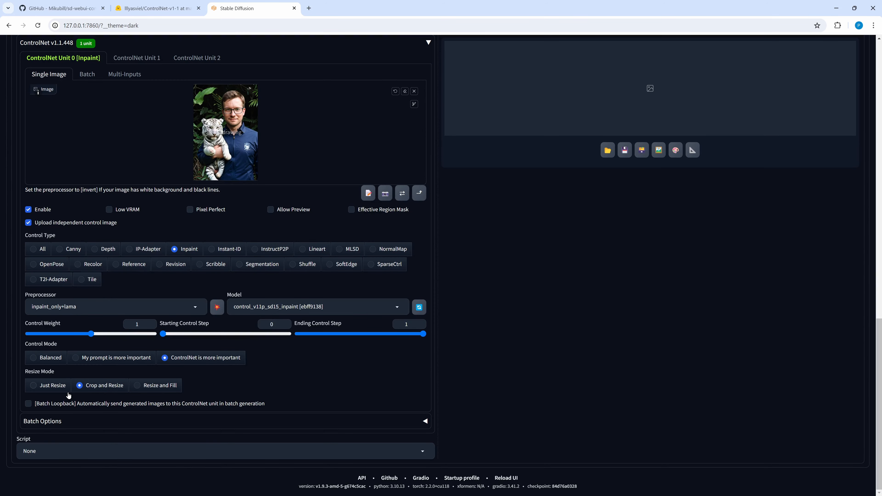
left_click(152, 388)
scroll(253, 390, "up", 20)
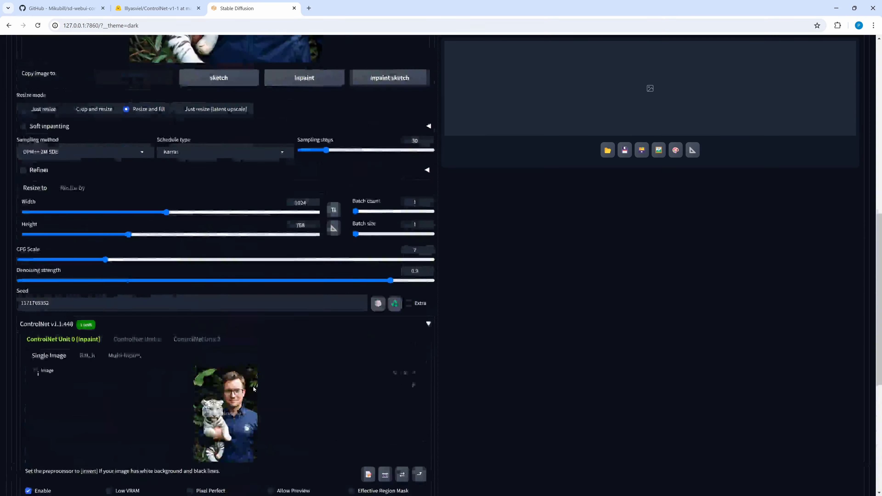
left_click(746, 110)
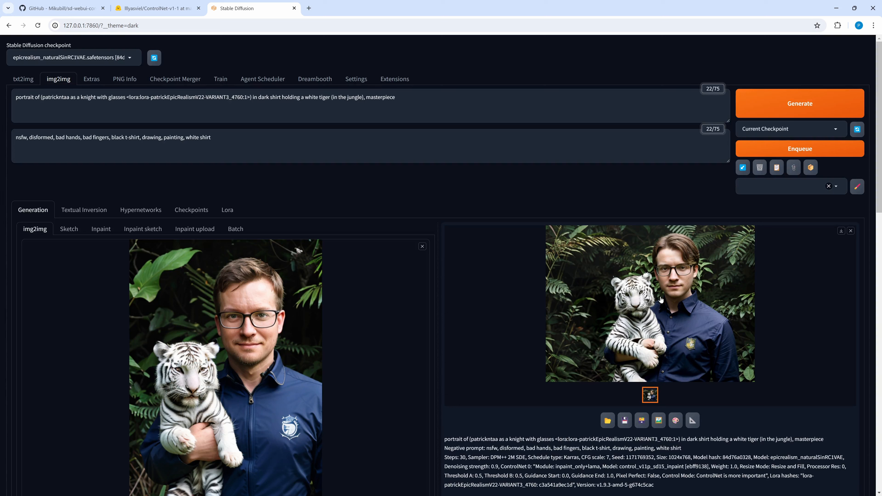
left_click(652, 326)
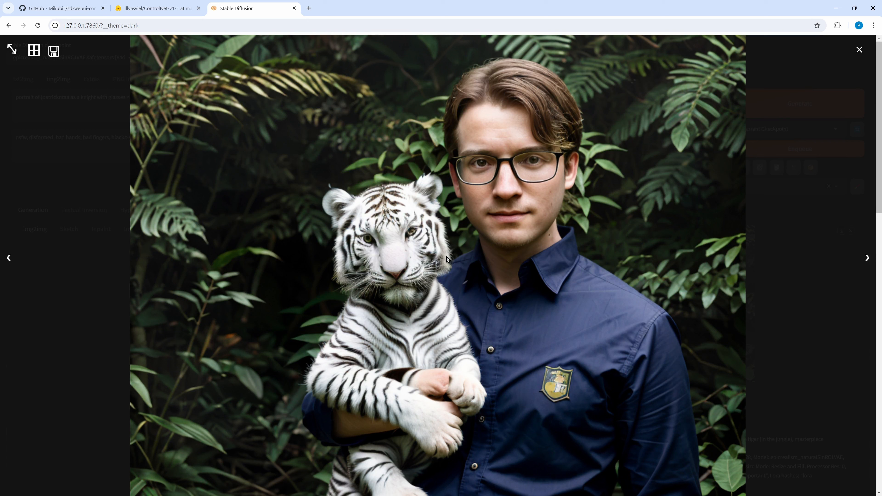
left_click(859, 49)
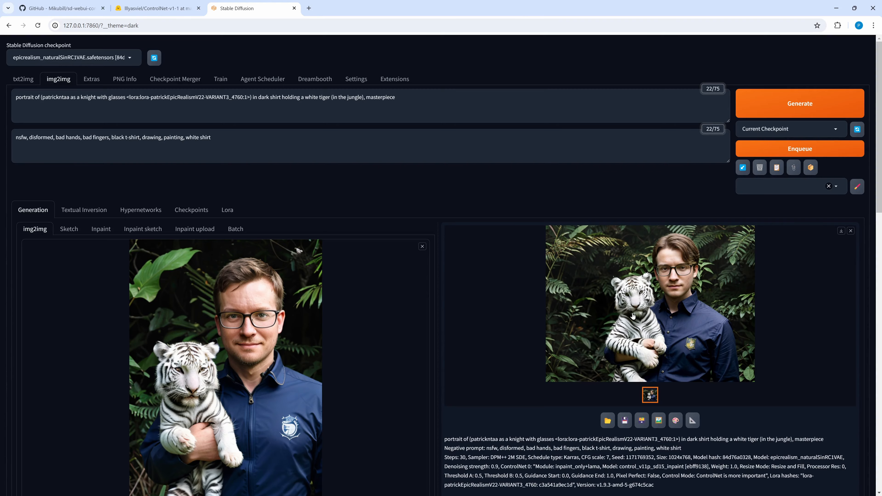
scroll(414, 399, "down", 10)
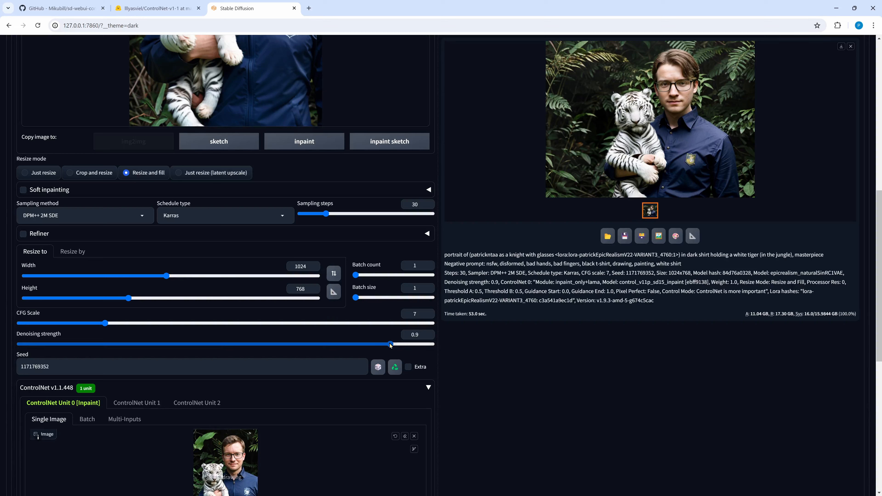
left_click_drag(390, 344, 268, 353)
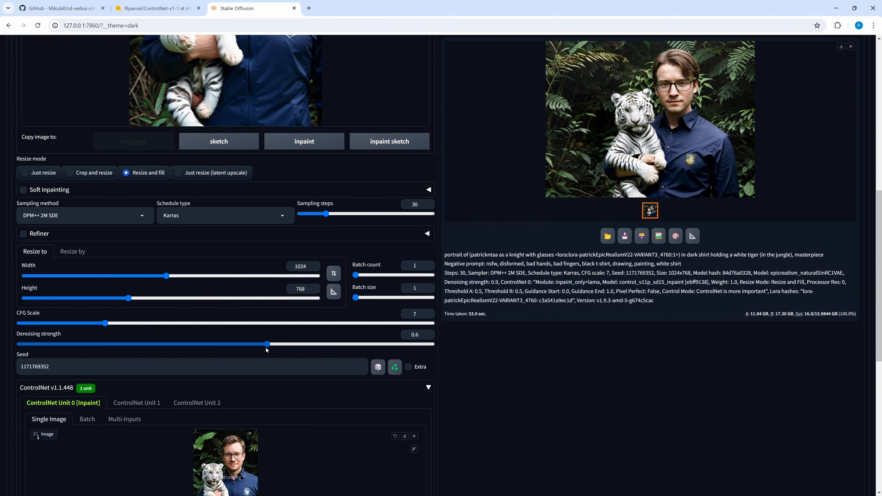
left_click_drag(265, 351, 389, 342)
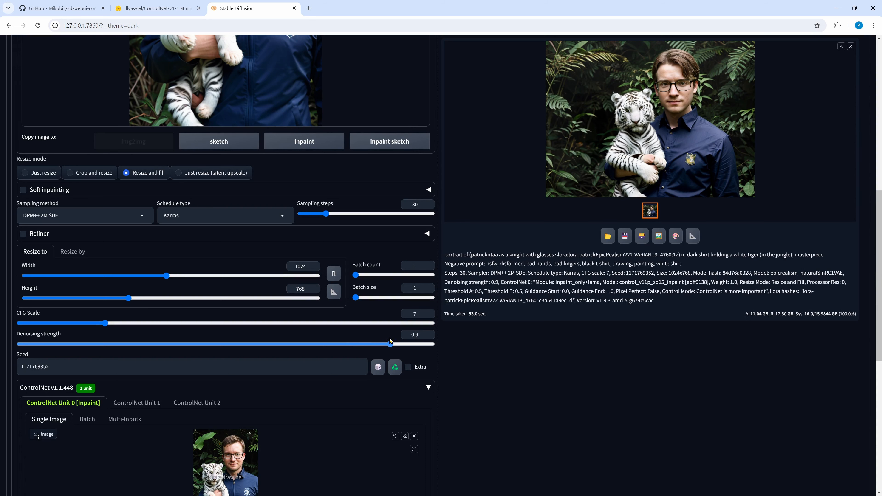
Step: Copy the source image to inpainting and mask its full left and right edges with an enlarged brush
scroll(526, 427, "up", 5)
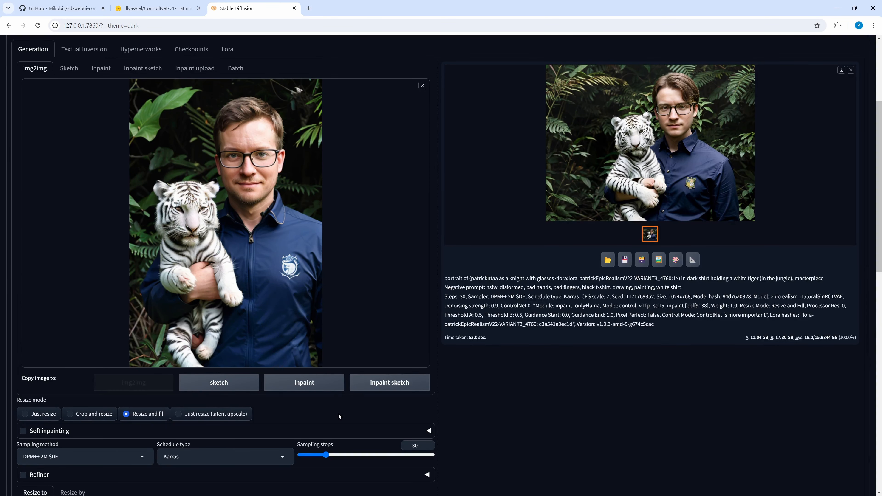
left_click(310, 385)
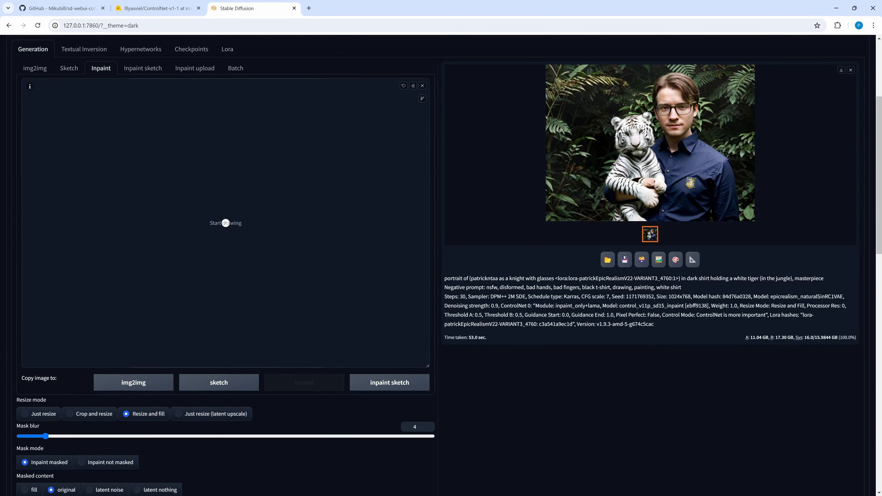
left_click(422, 99)
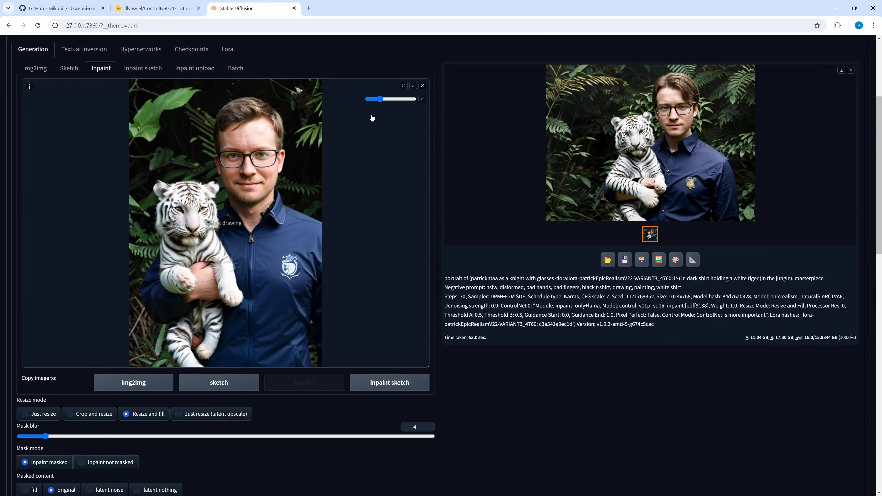
left_click_drag(379, 100, 390, 103)
left_click_drag(132, 85, 132, 365)
left_click_drag(317, 81, 317, 364)
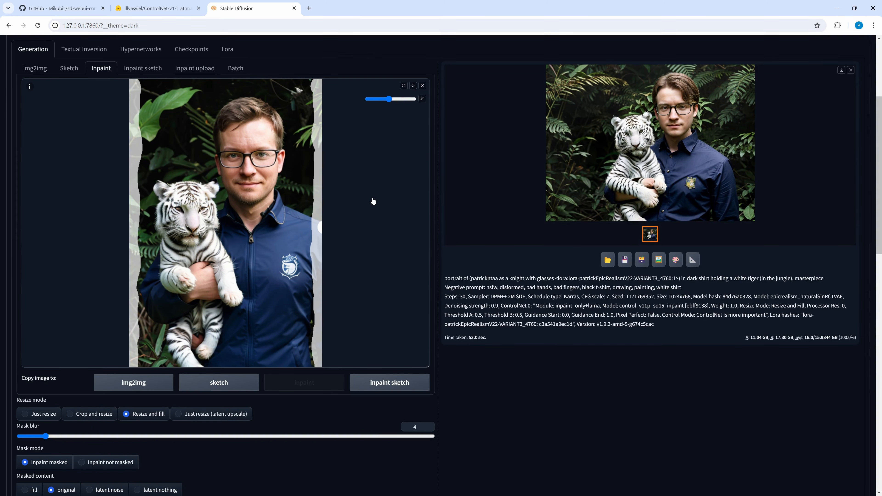
Step: Generate the outpainted image from the side-edge masks and view the result enlarged
scroll(511, 241, "up", 5)
left_click(832, 103)
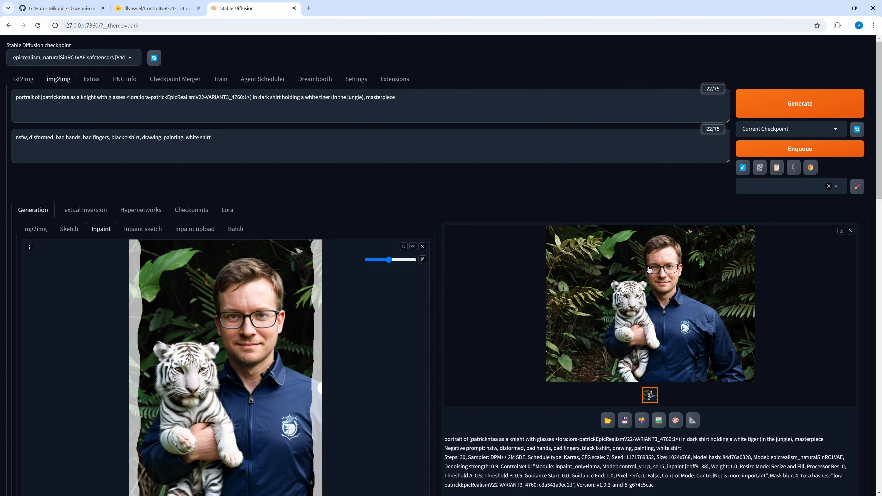
left_click(678, 317)
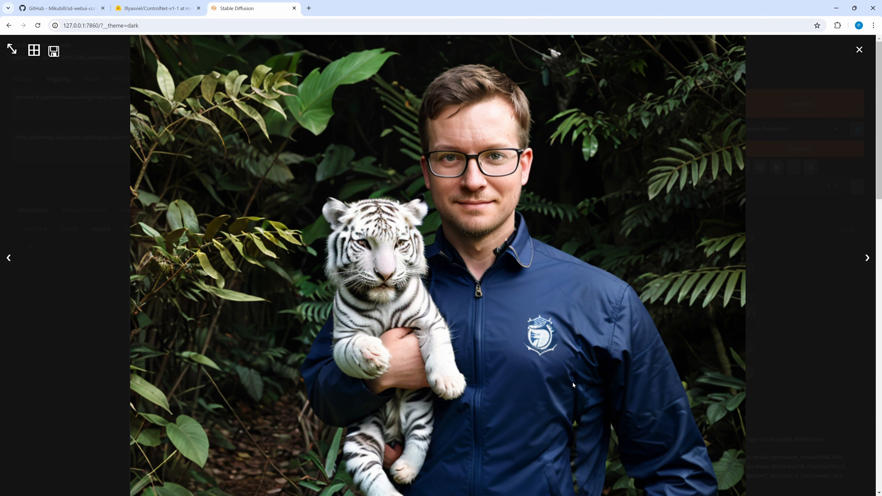
left_click(859, 50)
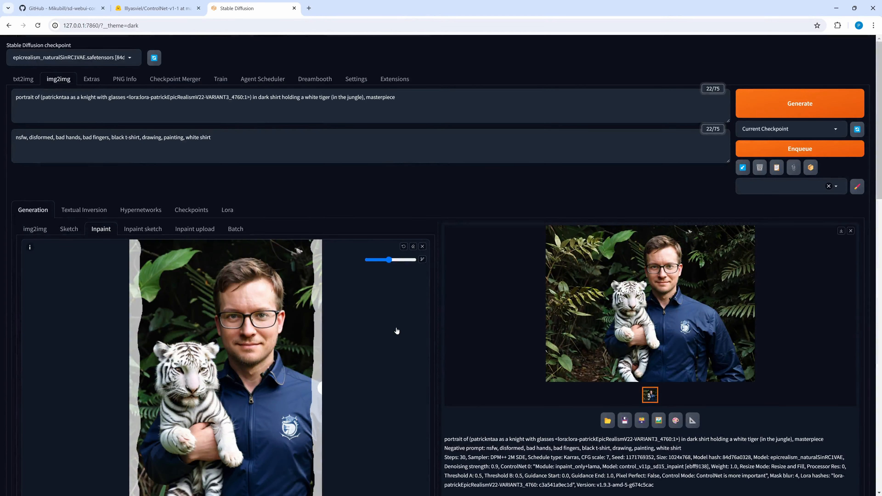
scroll(409, 365, "down", 12)
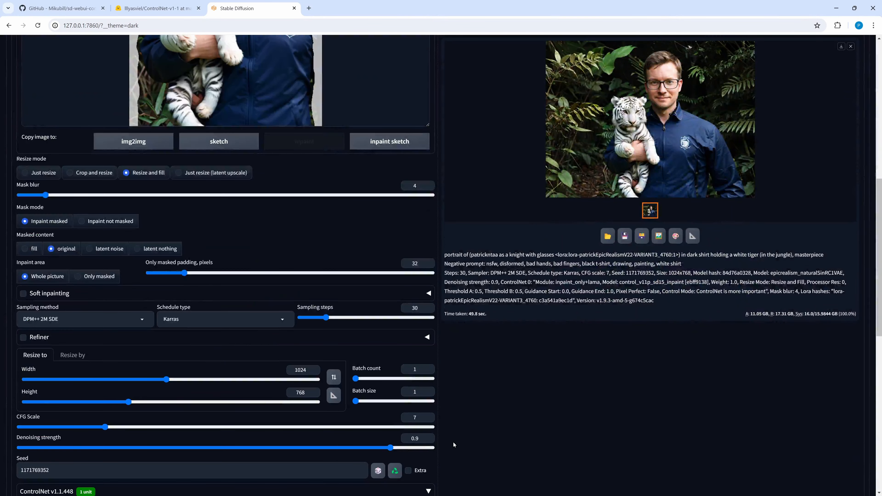
scroll(207, 348, "down", 1)
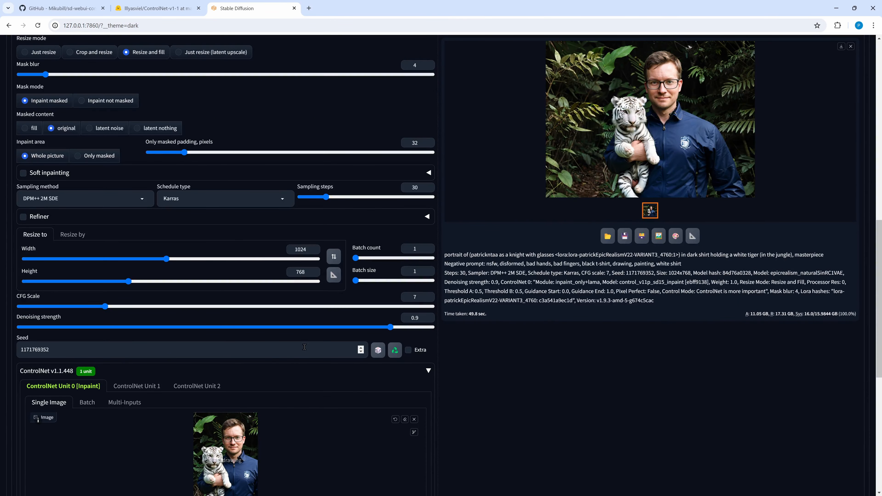
scroll(462, 416, "up", 10)
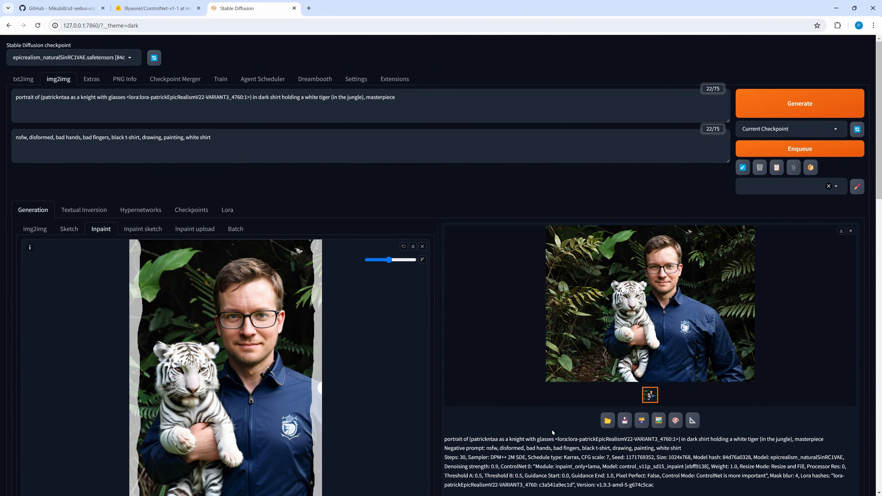
Step: Send the generated image to inpainting and mask a vertical strip over the seam on the jacket's lower part
left_click(675, 422)
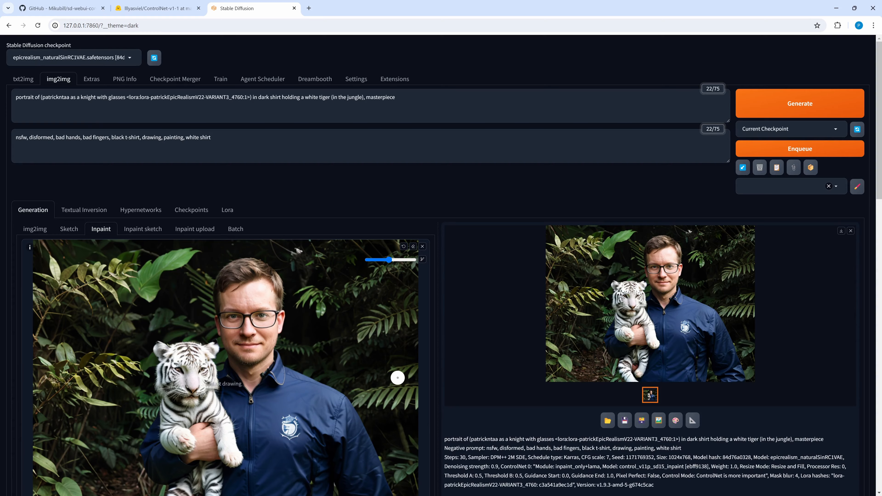
scroll(394, 378, "down", 4)
mouse_move(312, 295)
left_mouse_down()
mouse_move(317, 363)
mouse_move(307, 297)
mouse_move(312, 358)
left_mouse_up()
scroll(328, 321, "up", 5)
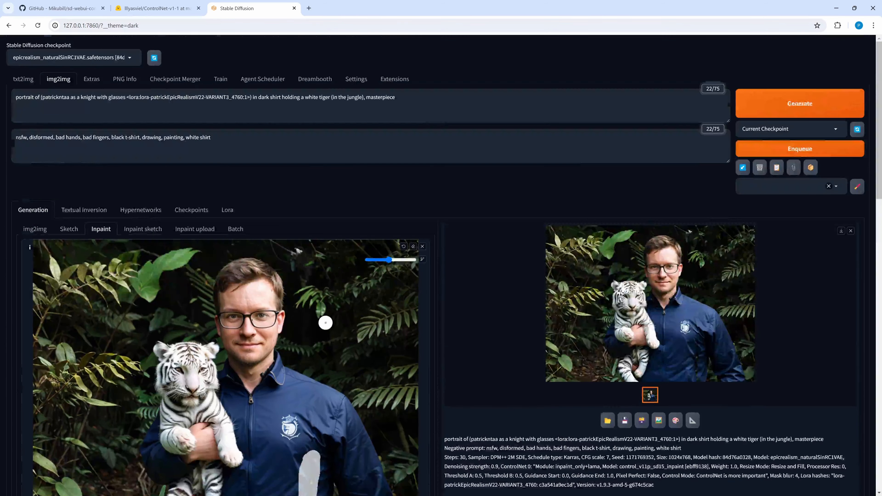
Step: Generate the image from the jacket mask and view the result enlarged
key("ctrl+Return")
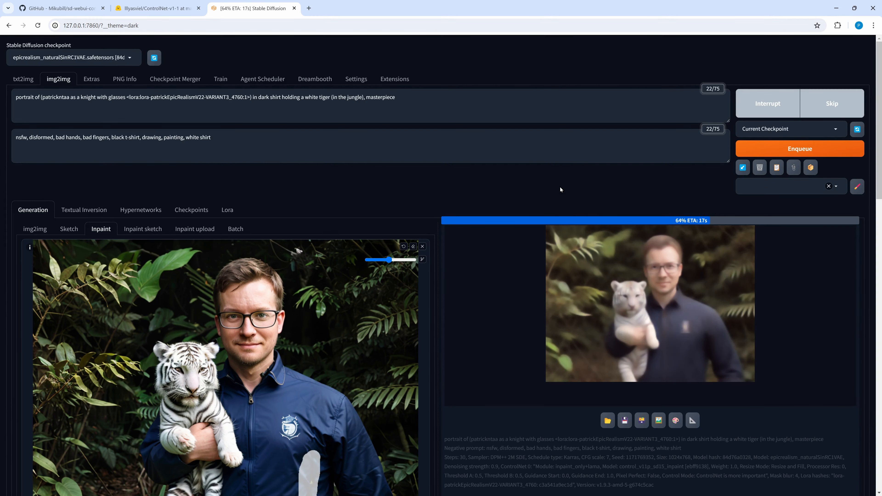
left_click(658, 327)
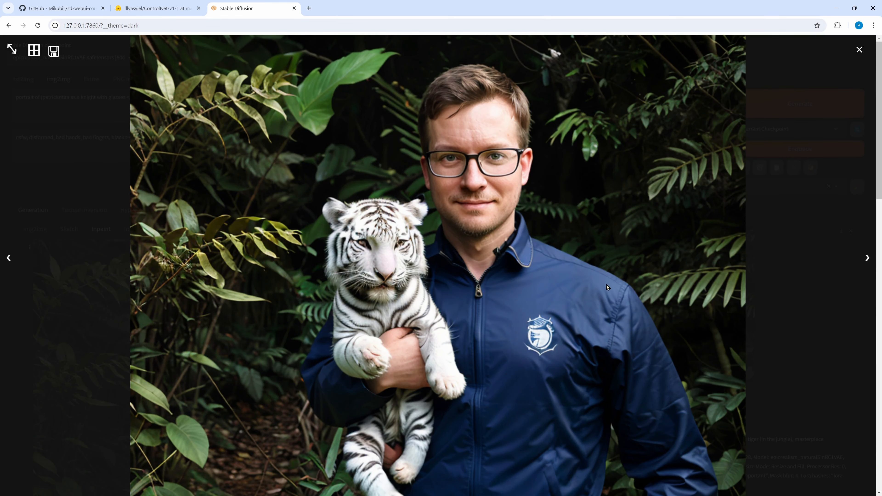
left_click(792, 112)
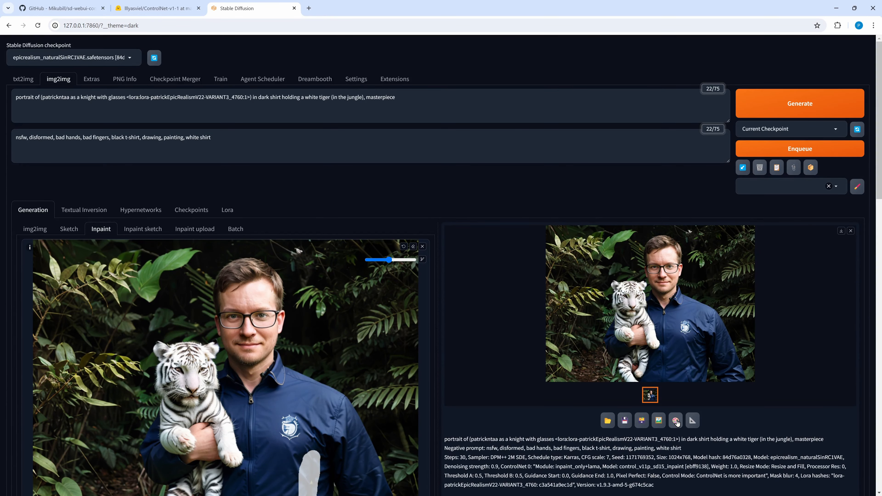
Step: Clear the jacket mask from the inpaint canvas and set the output height to 1024
left_click(412, 247)
scroll(333, 316, "down", 3)
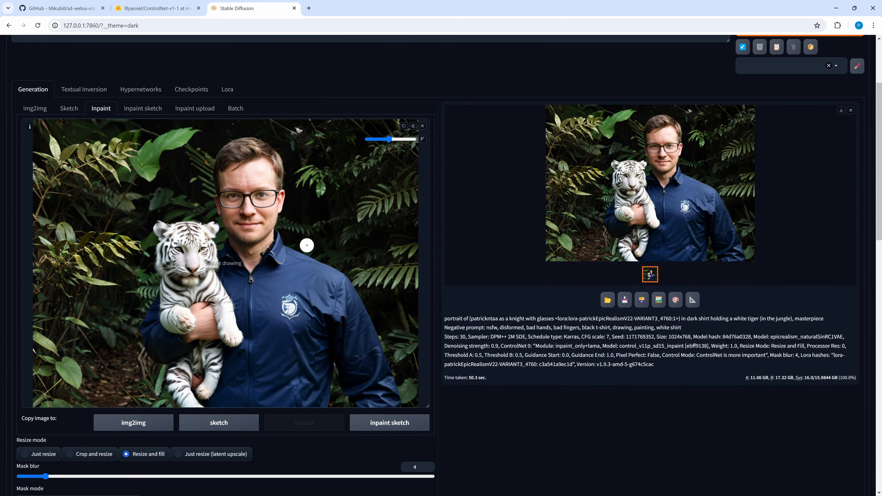
scroll(308, 244, "down", 2)
scroll(307, 165, "down", 5)
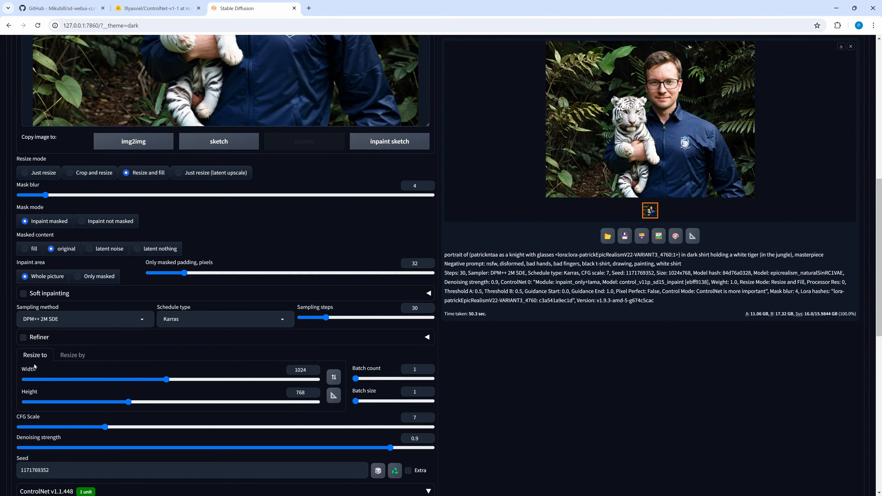
left_click_drag(129, 402, 167, 404)
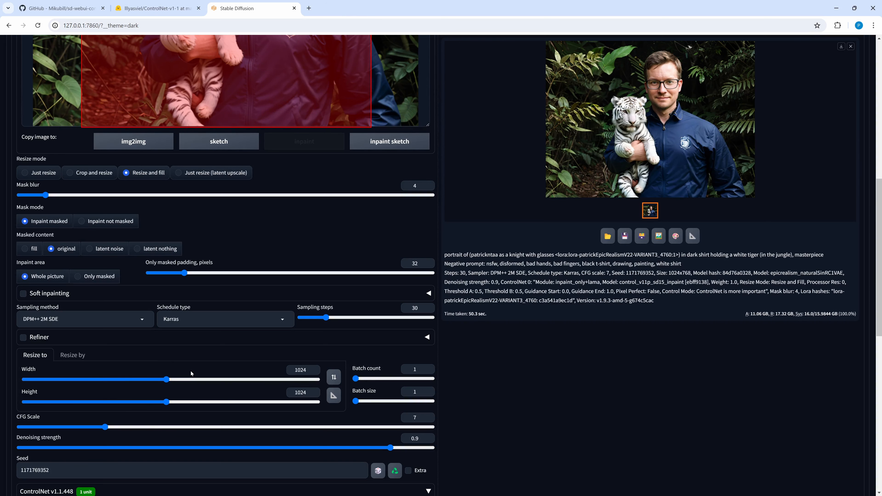
Step: Mask the full width of the image's top edge and generate the taller image, viewing the result
scroll(191, 371, "up", 6)
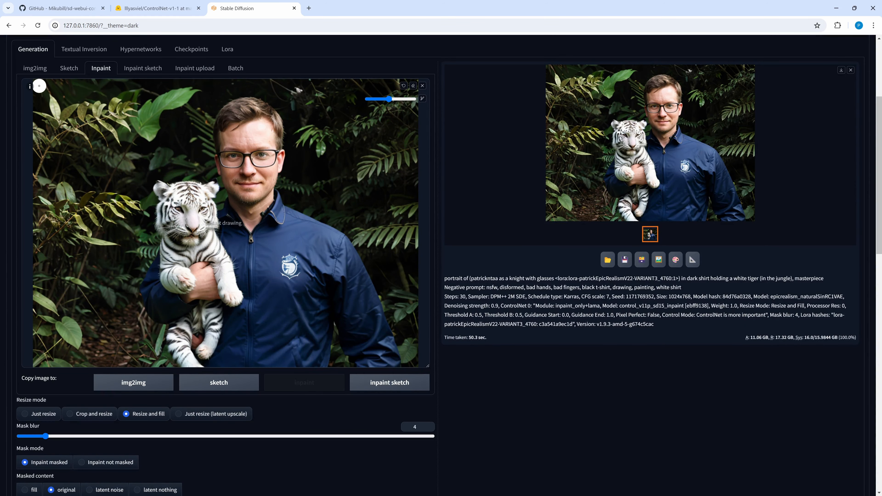
left_click_drag(39, 86, 415, 83)
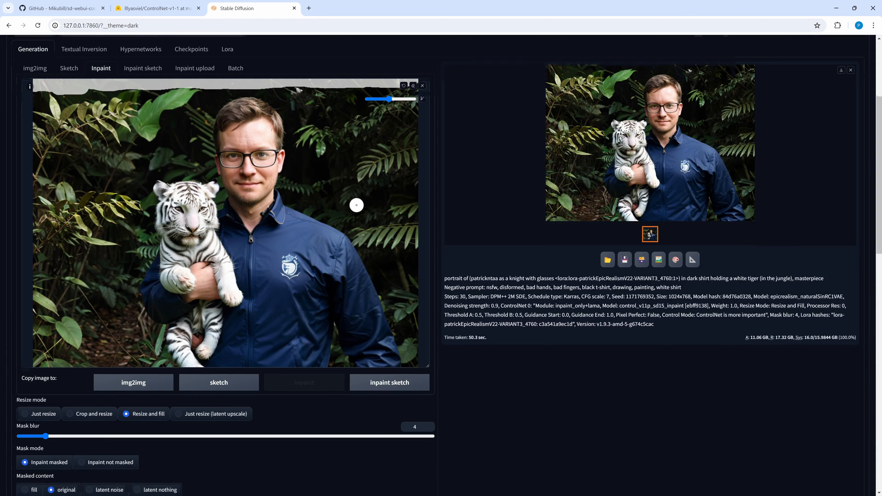
scroll(581, 132, "up", 5)
left_click(759, 109)
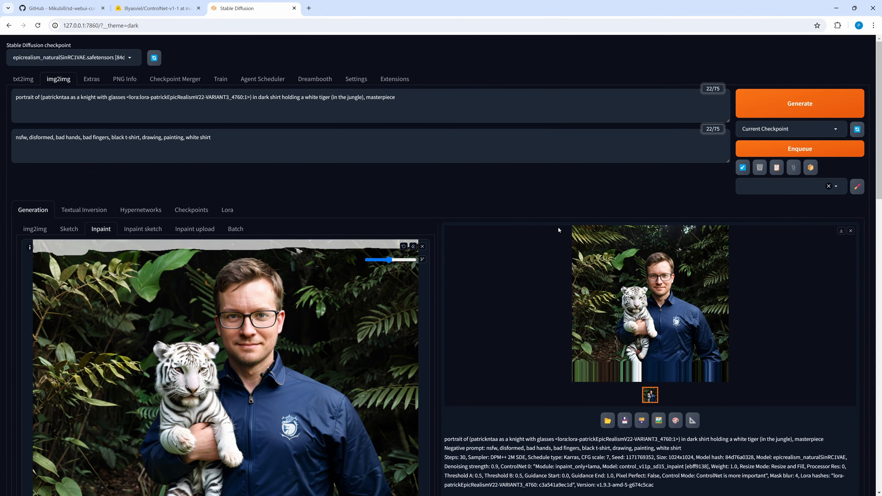
left_click(651, 316)
Step: Clear the top-edge mask from the inpaint canvas and select the Poor man's outpainting script
left_click(413, 247)
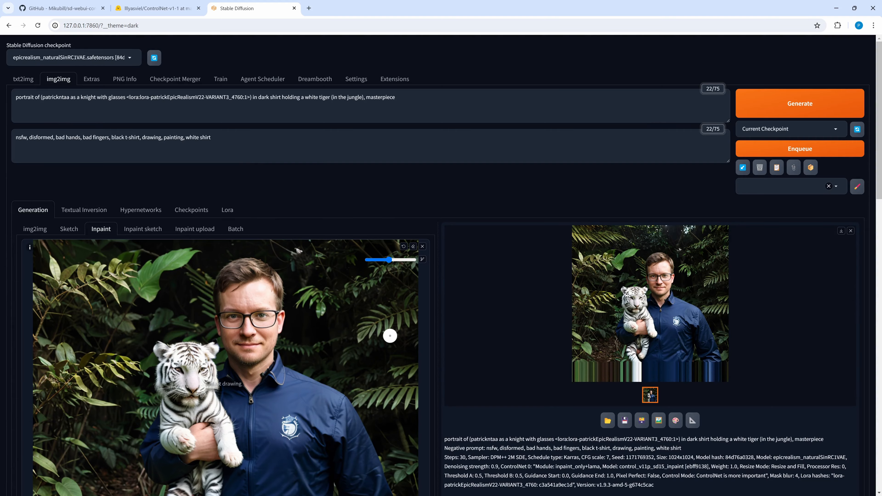
scroll(390, 335, "down", 15)
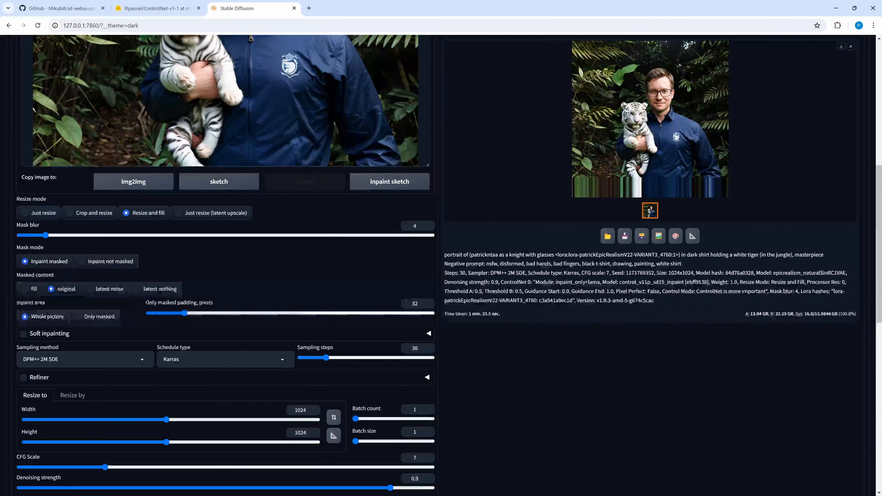
scroll(376, 375, "down", 10)
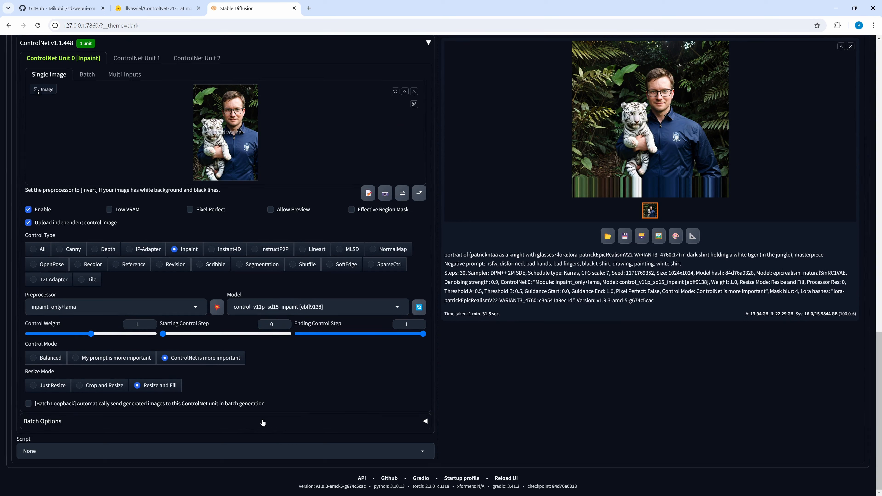
left_click(169, 450)
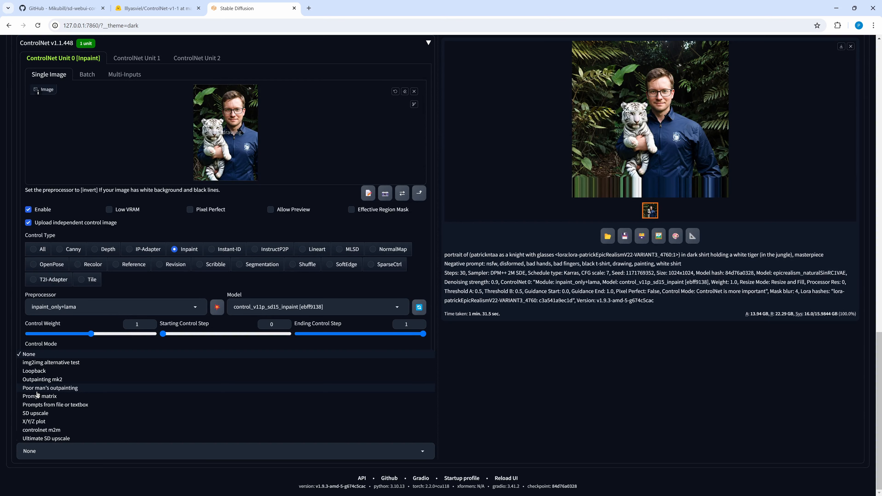
left_click(57, 389)
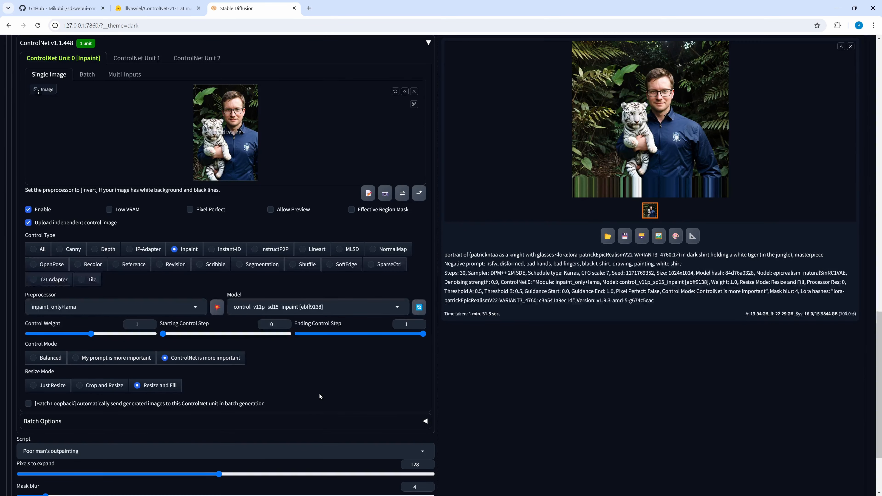
Step: Limit the script's outpainting direction to up only and set the pixels to expand to 256
scroll(319, 394, "down", 3)
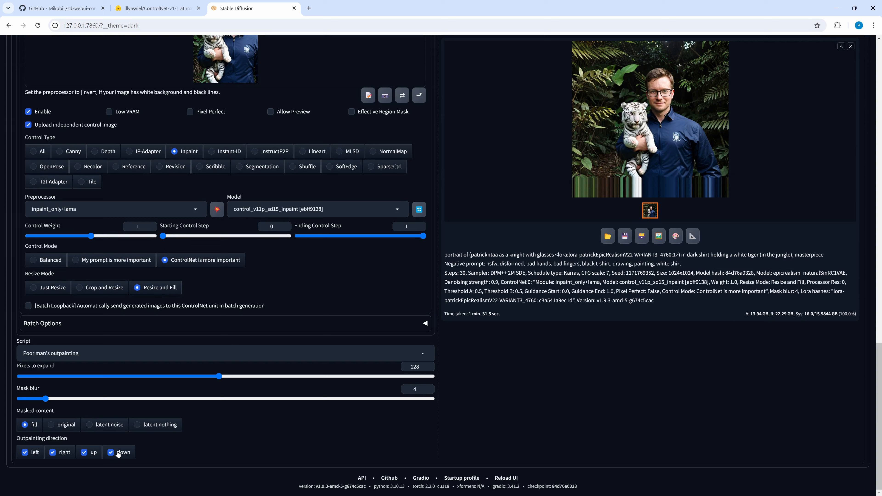
left_click(29, 456)
left_click(54, 456)
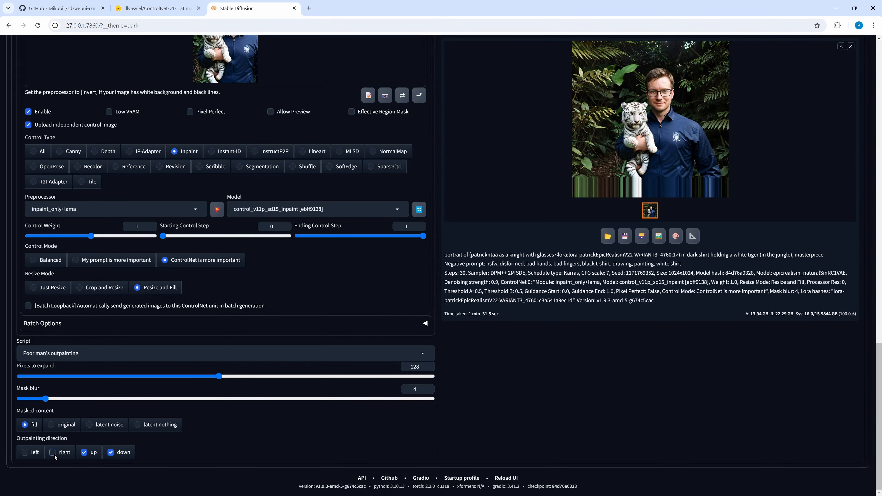
left_click(114, 457)
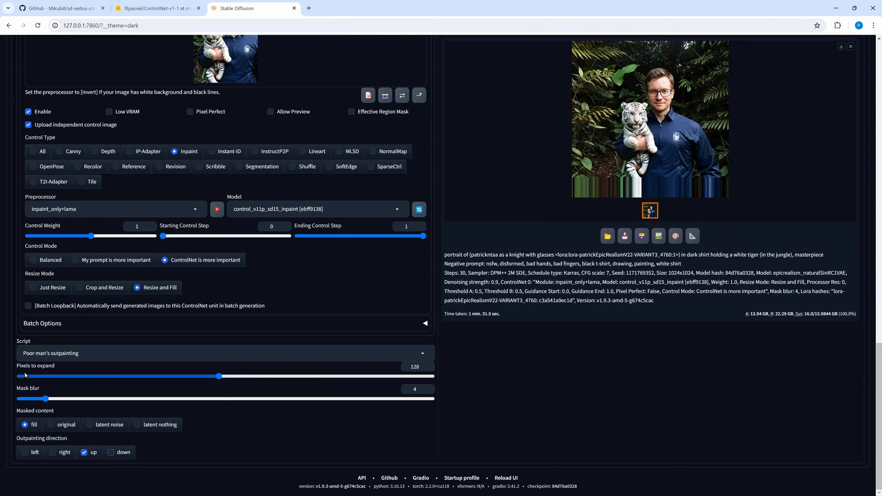
left_click(232, 377)
left_click_drag(232, 376, 432, 376)
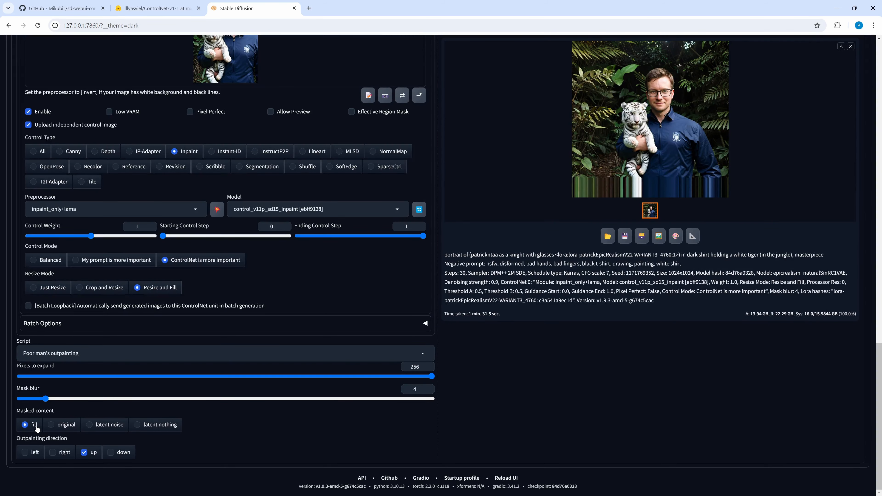
Step: Generate the upward-outpainted image and view the result enlarged
scroll(131, 423, "up", 15)
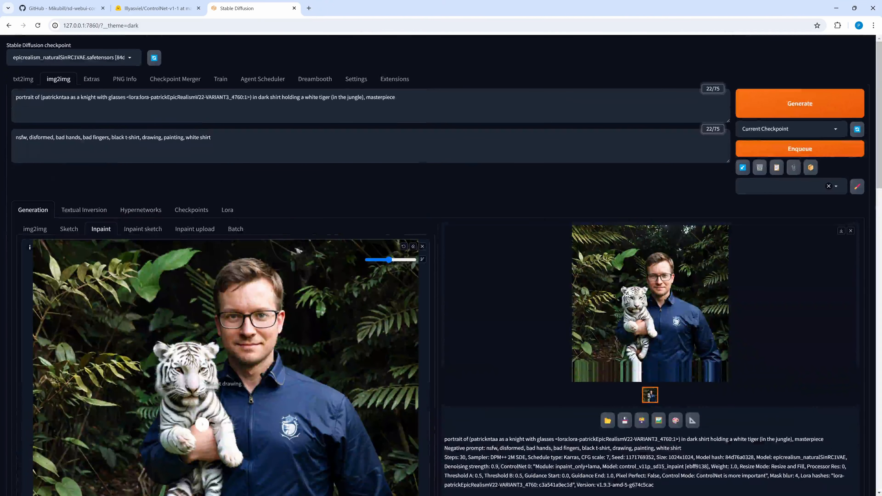
scroll(324, 415, "down", 1)
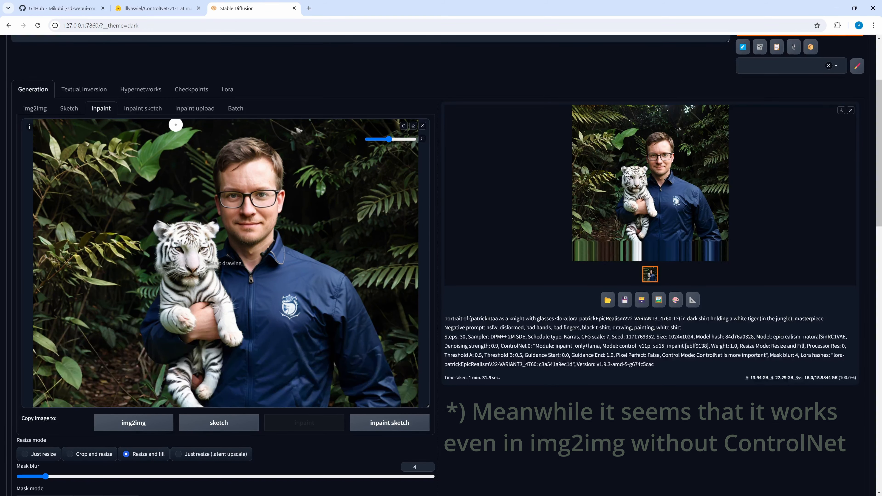
scroll(476, 211, "up", 3)
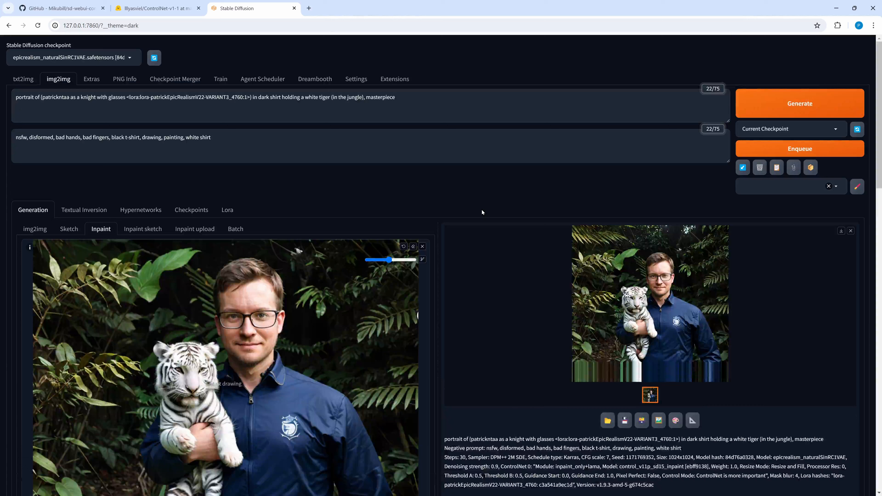
left_click(782, 110)
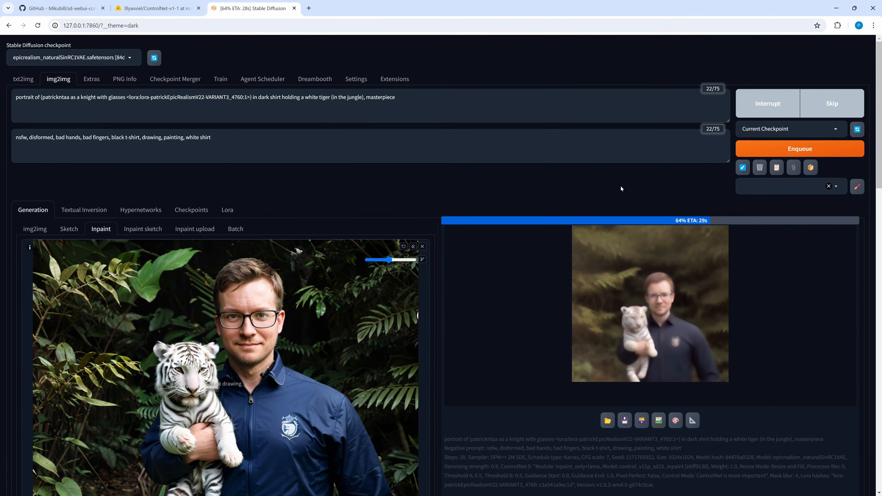
left_click(632, 313)
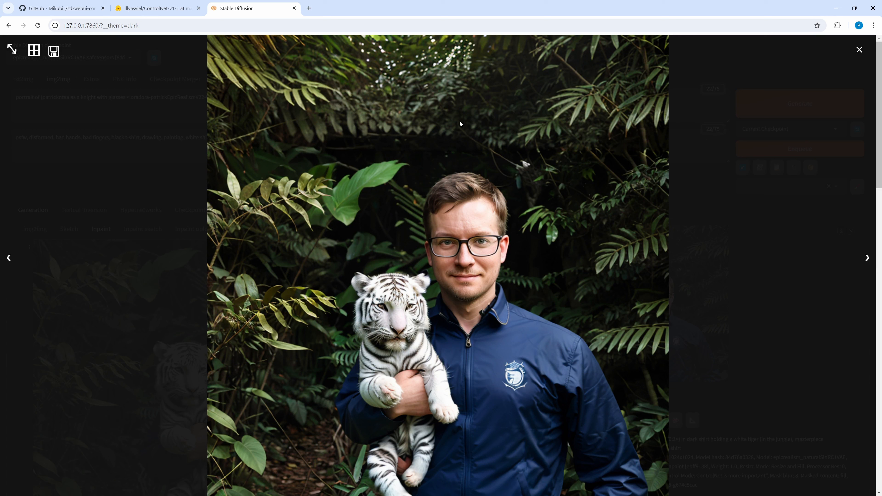
left_click(860, 51)
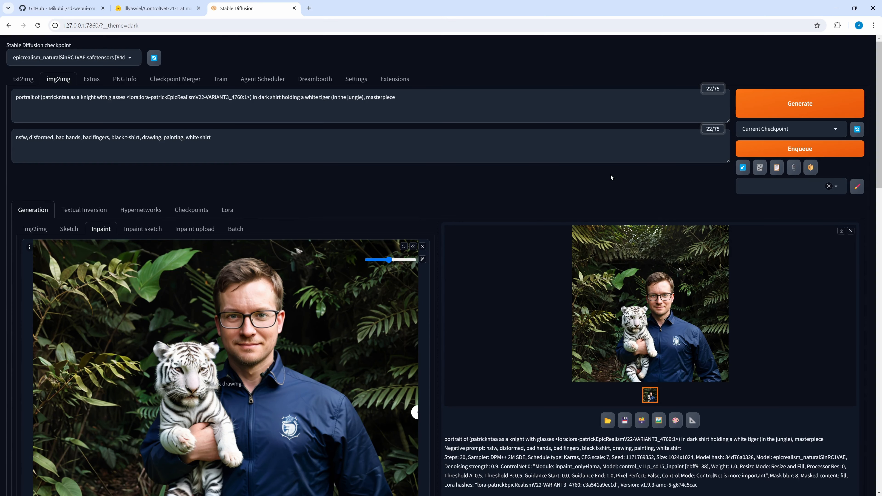
Step: Send the generated image to inpainting, and remove ControlNet's independent control image along with its upload option
left_click(675, 424)
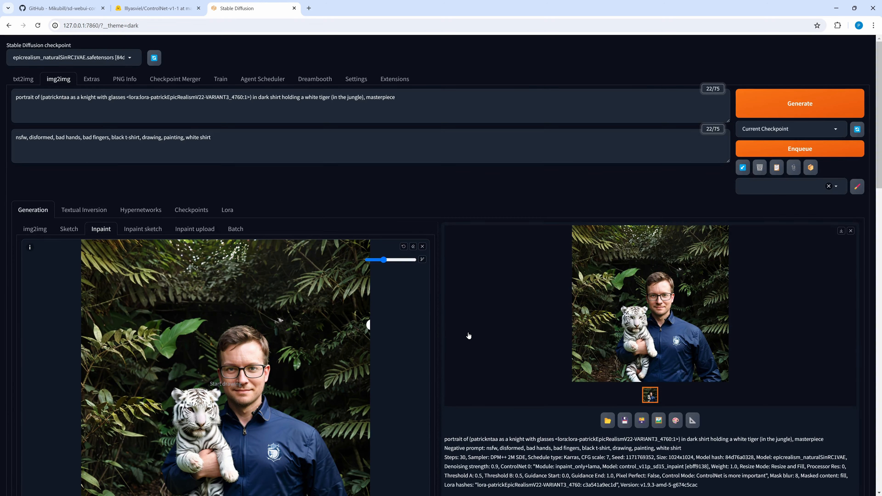
scroll(465, 333, "down", 10)
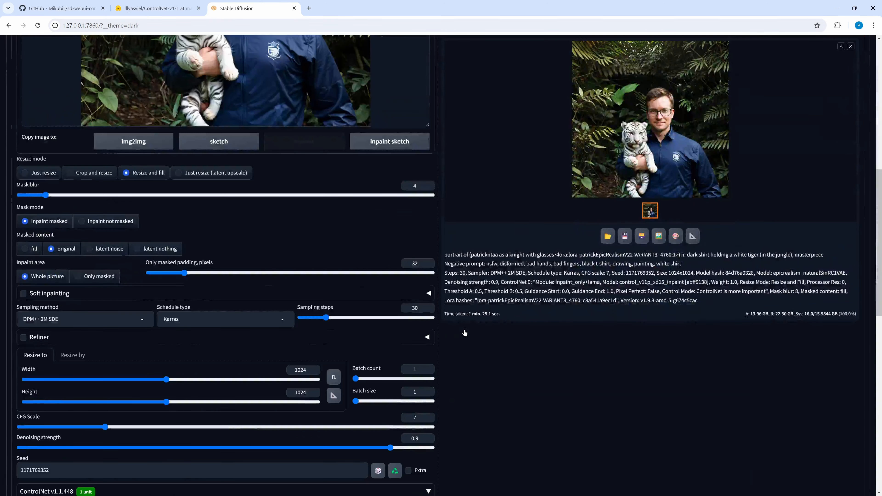
scroll(465, 332, "down", 3)
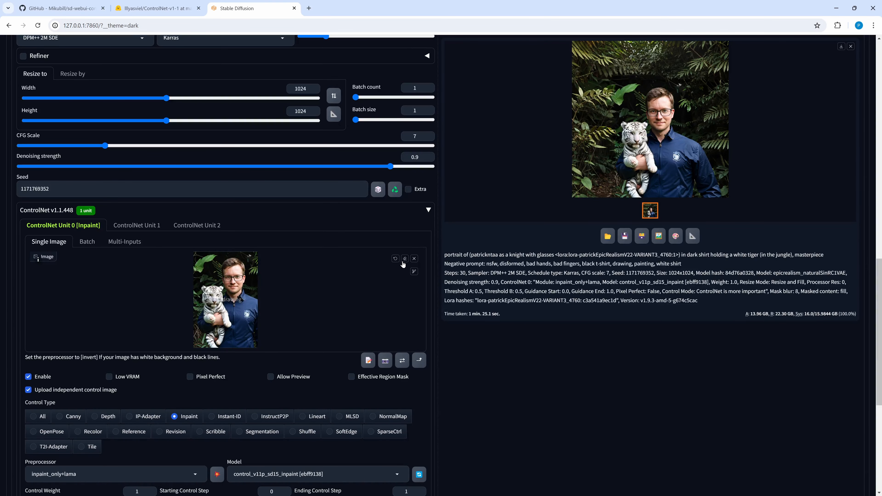
left_click(414, 259)
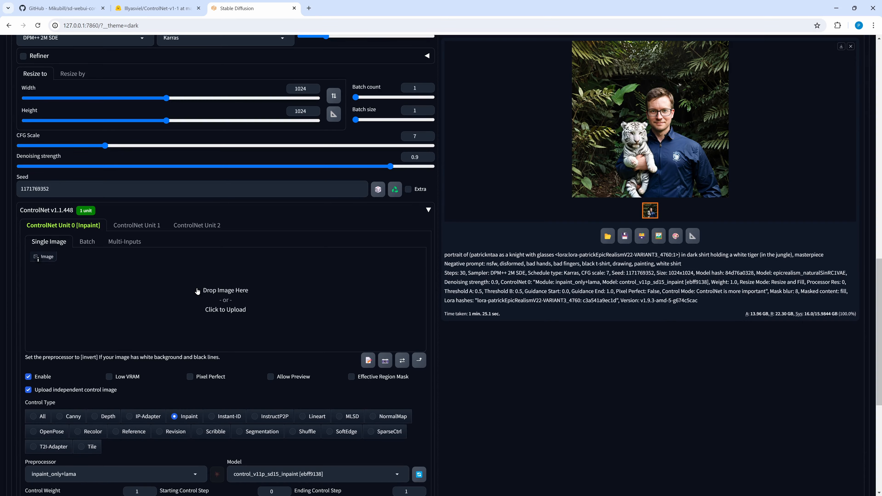
left_click(28, 390)
Step: Generate an image outpainted left and up with latent noise as the script's masked content, and view it enlarged
scroll(307, 280, "up", 10)
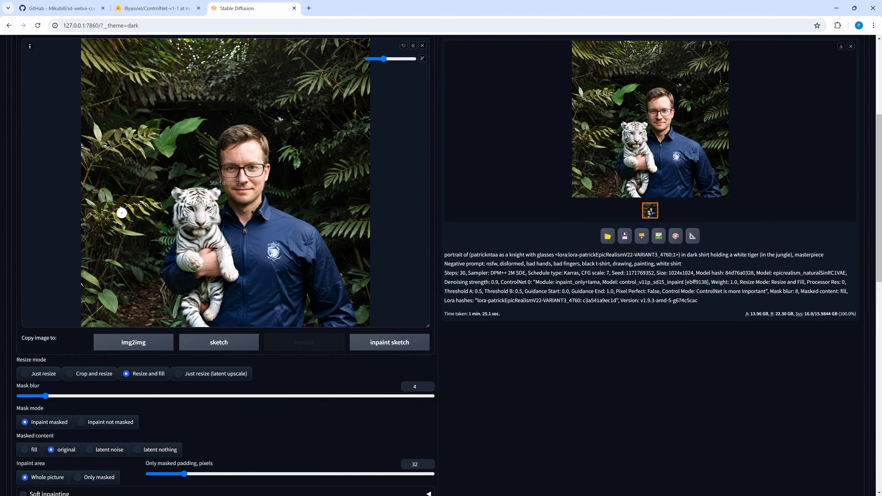
scroll(211, 277, "down", 15)
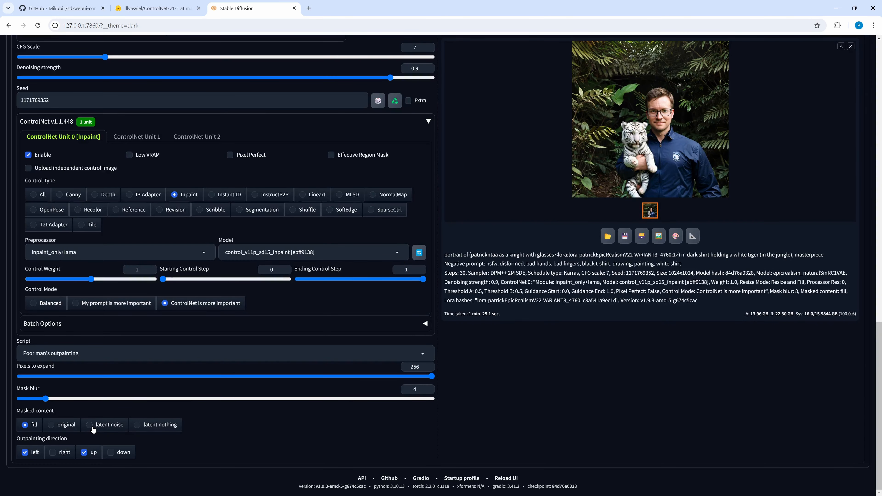
scroll(183, 434, "up", 15)
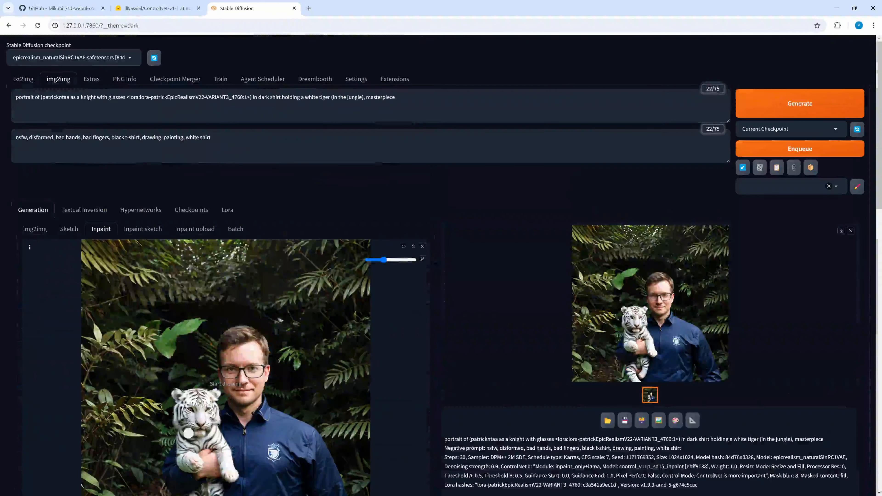
left_click(787, 108)
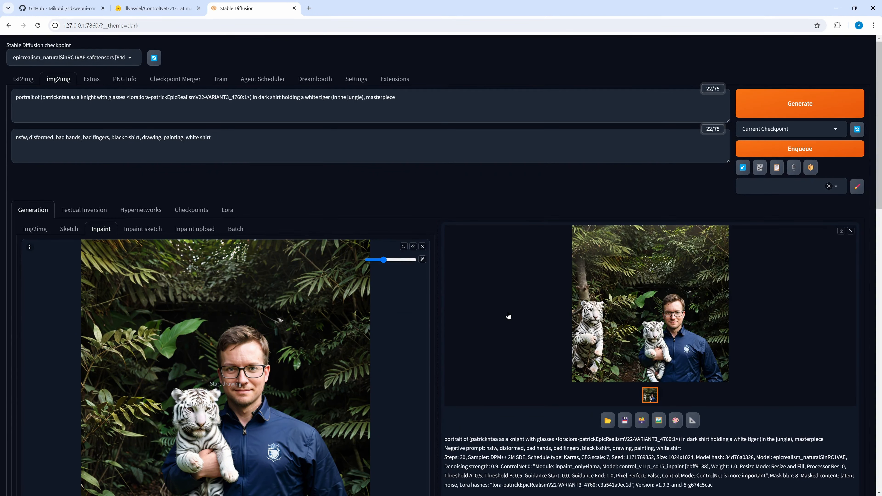
scroll(508, 315, "down", 15)
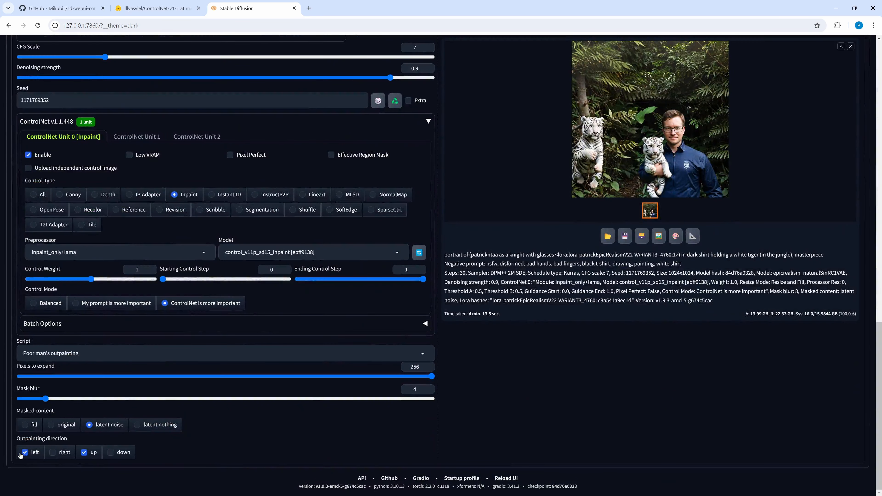
scroll(551, 457, "up", 15)
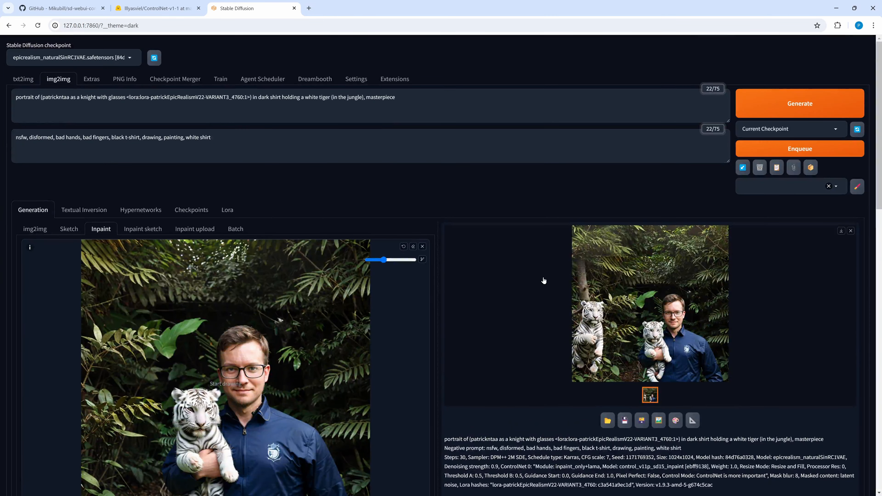
left_click(639, 304)
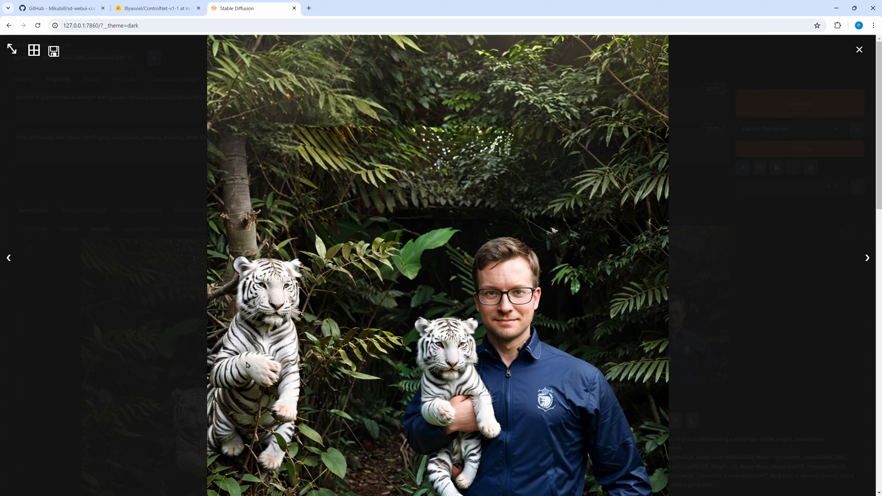
left_click(859, 50)
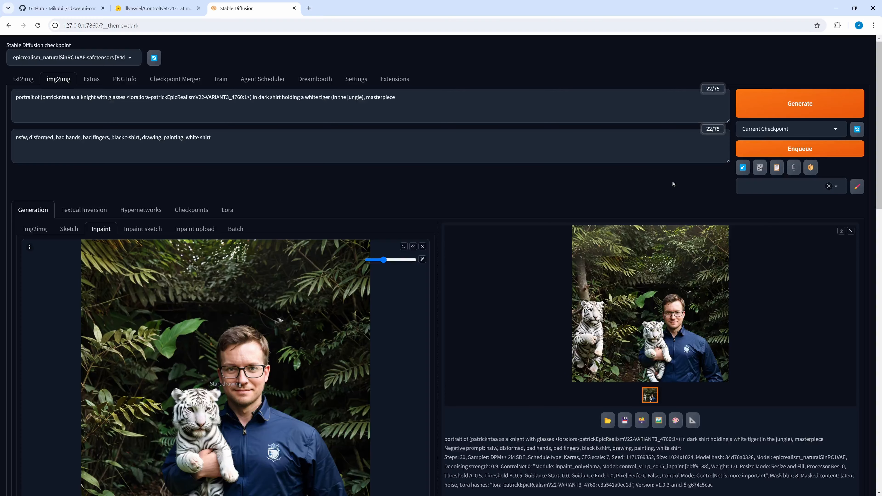
Step: Set the script's masked content to fill, limit the outpainting direction to left, and generate the image
scroll(479, 311, "down", 1)
scroll(478, 311, "down", 10)
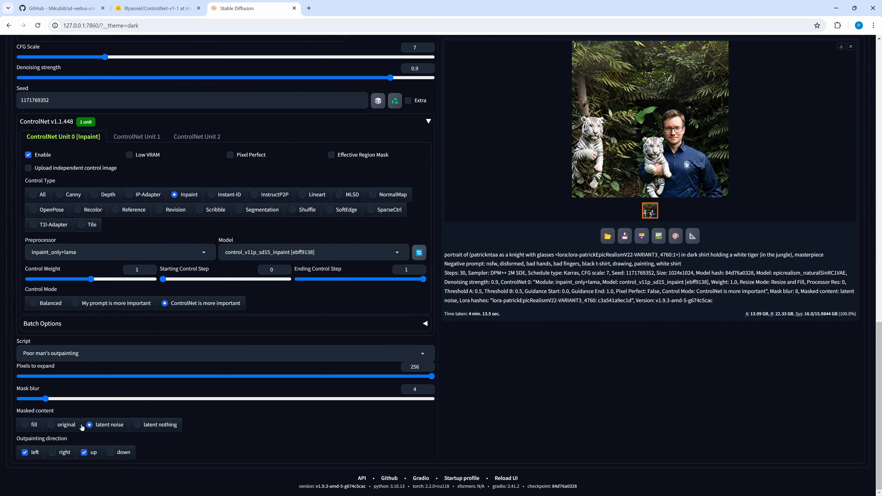
left_click(25, 425)
scroll(296, 431, "up", 6)
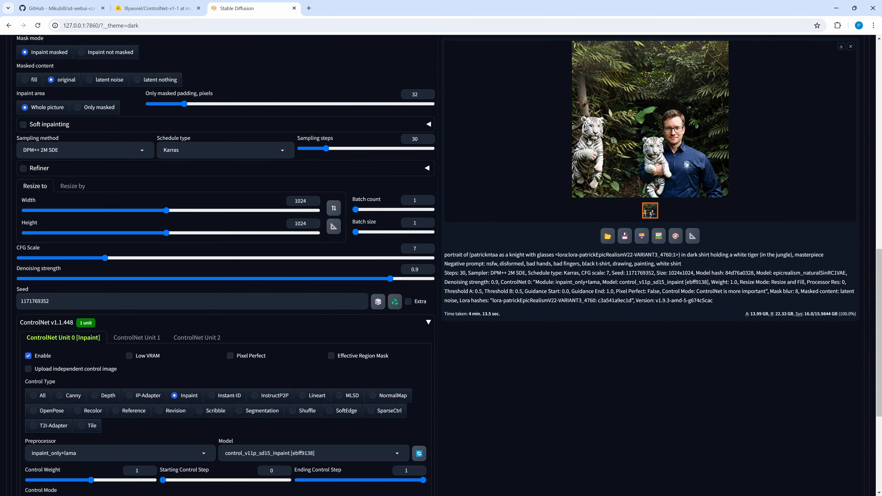
scroll(492, 361, "up", 3)
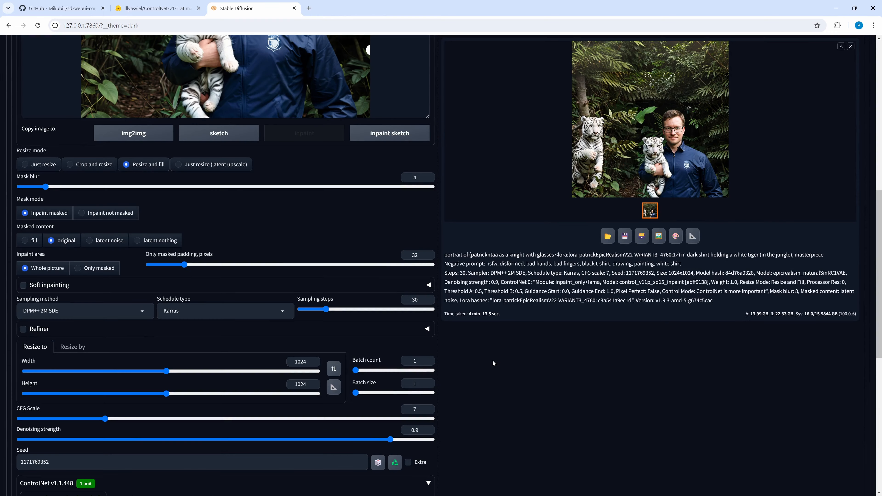
scroll(490, 363, "down", 8)
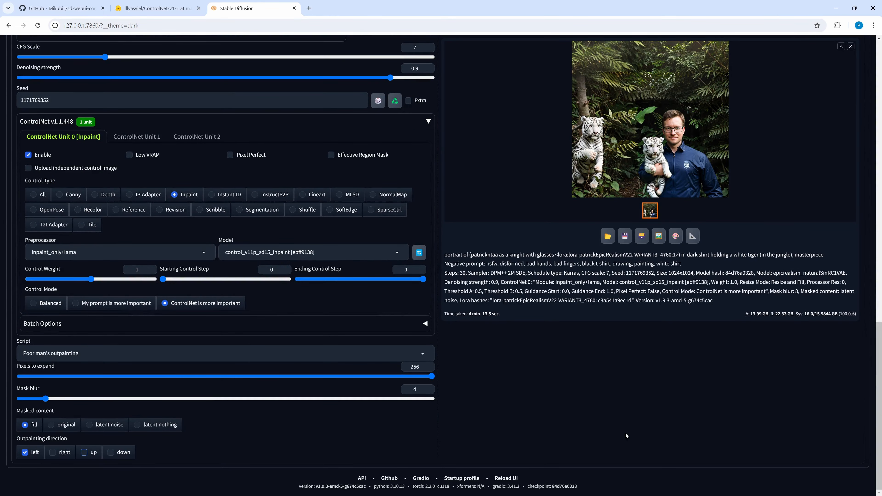
scroll(568, 426, "up", 10)
scroll(568, 427, "up", 5)
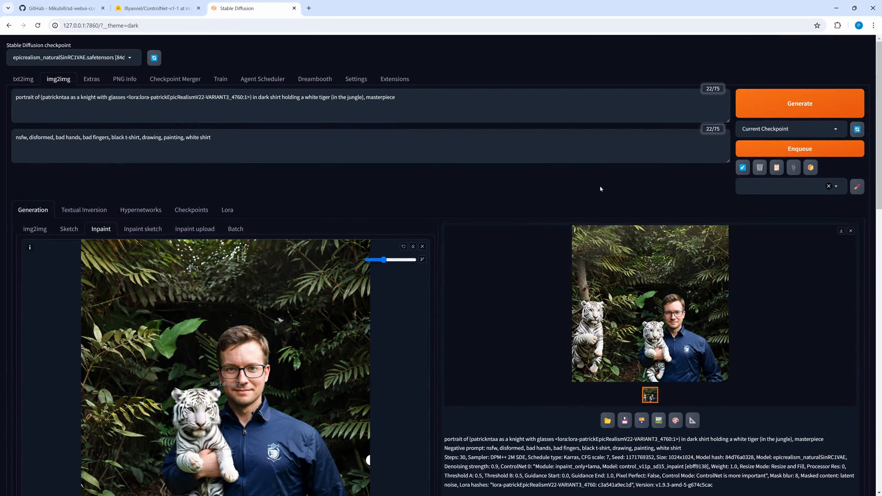
left_click(792, 97)
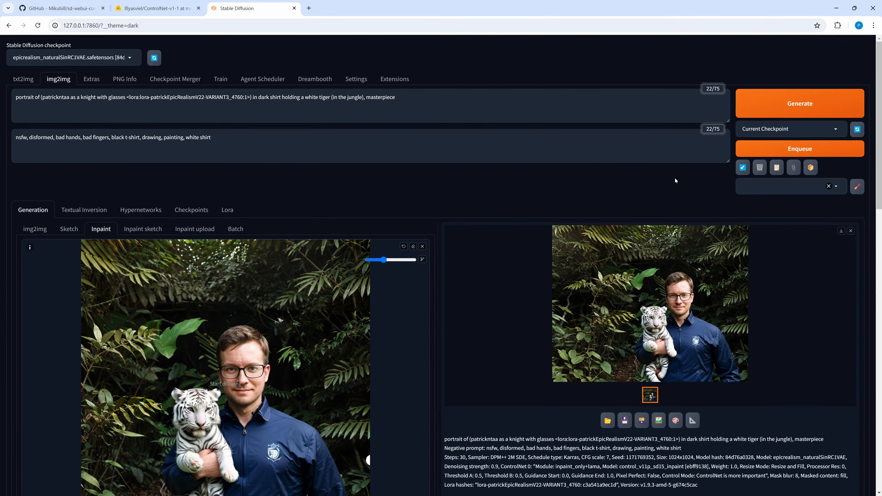
Step: Send the left-extended image to inpainting, outpaint it to the right only, and view the generated result enlarged
scroll(84, 458, "down", 15)
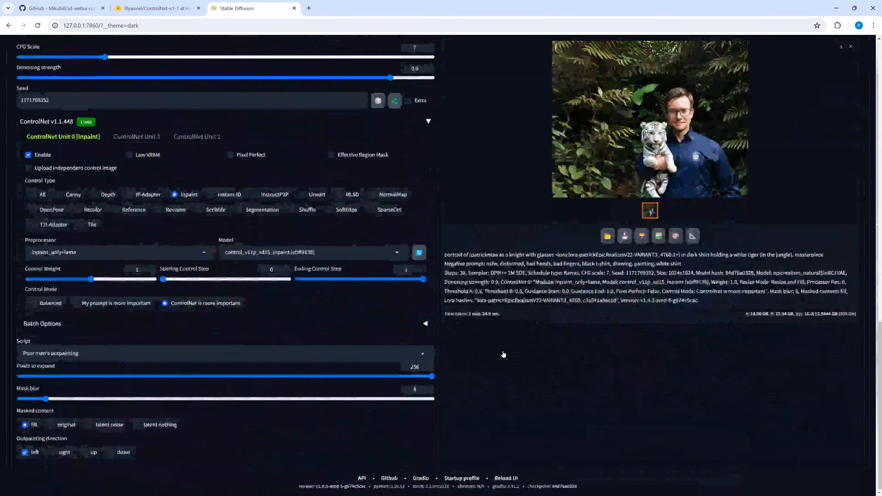
left_click(53, 452)
left_click(25, 452)
scroll(28, 455, "up", 15)
left_click(763, 106)
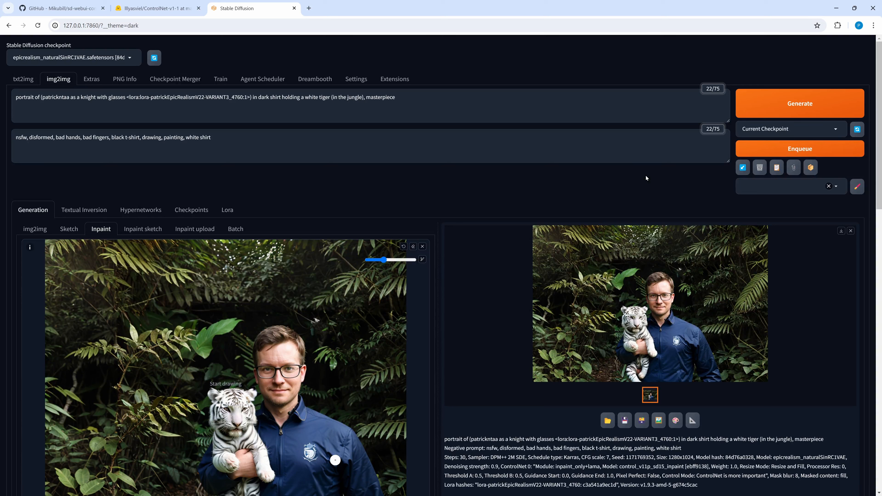
left_click(646, 281)
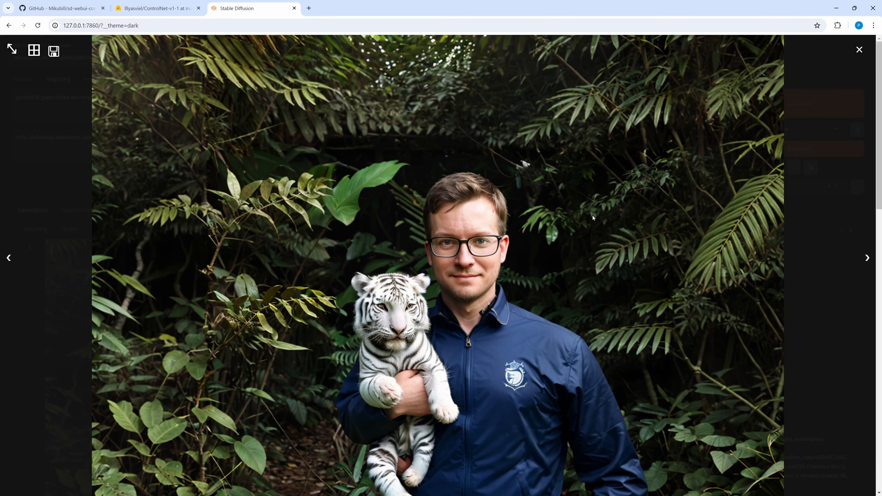